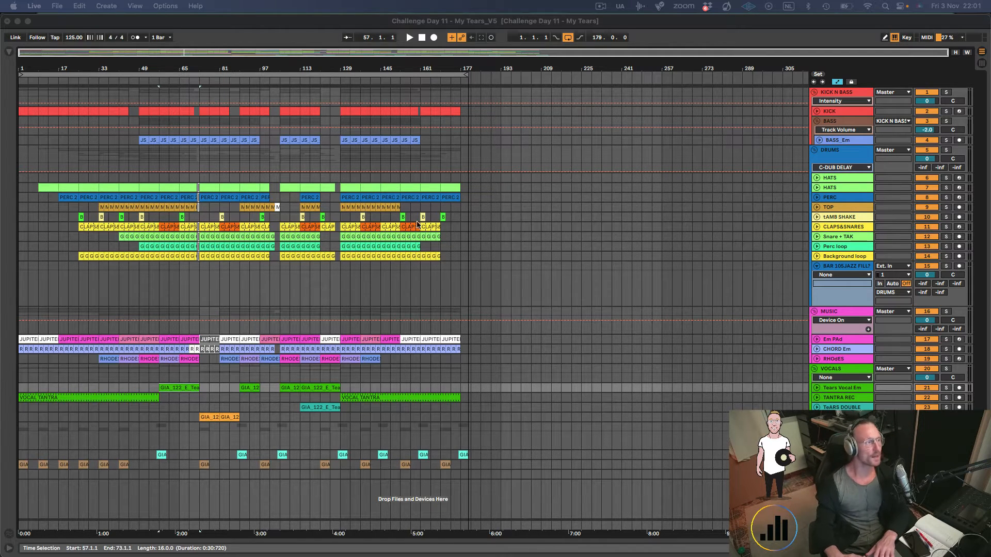
Play the arrangement from bar 57, at the start of the first Tears Vocal Em clip.
click(174, 388)
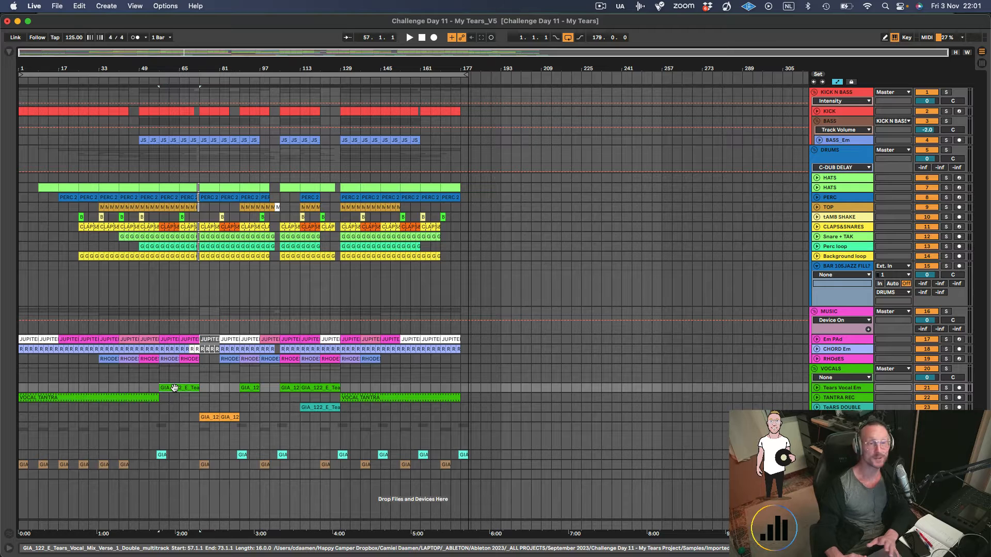
key(space)
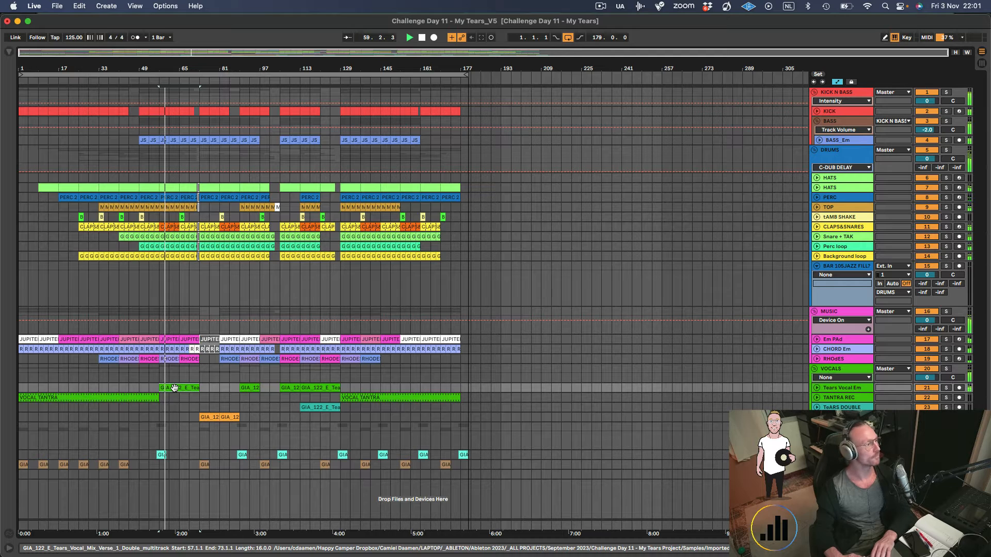
click(174, 388)
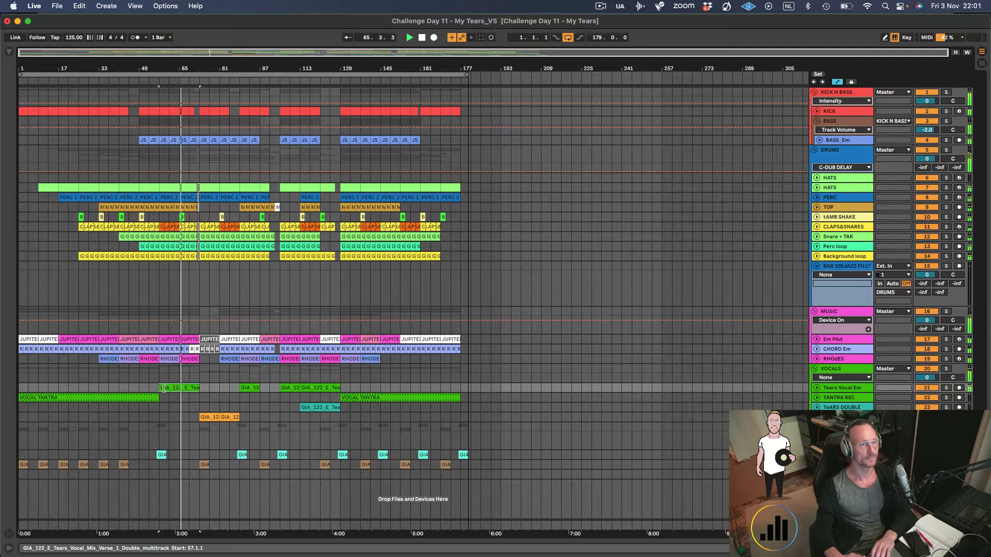
Step through the tracks in the DRUMS group, then solo the group and play it from bar 57.
double_click(842, 159)
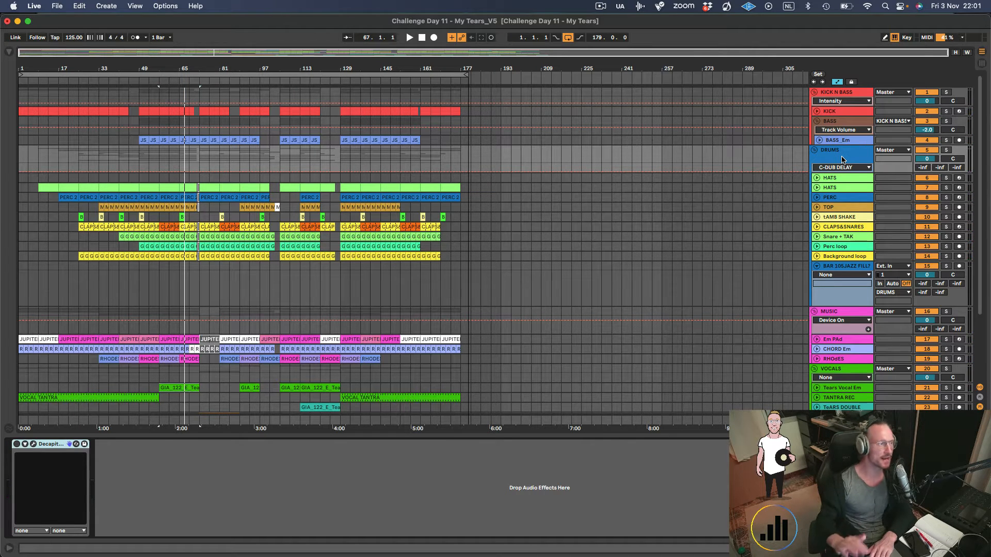
click(837, 180)
key(Down)
key(Down)
key(Down)
key(Down)
key(Down)
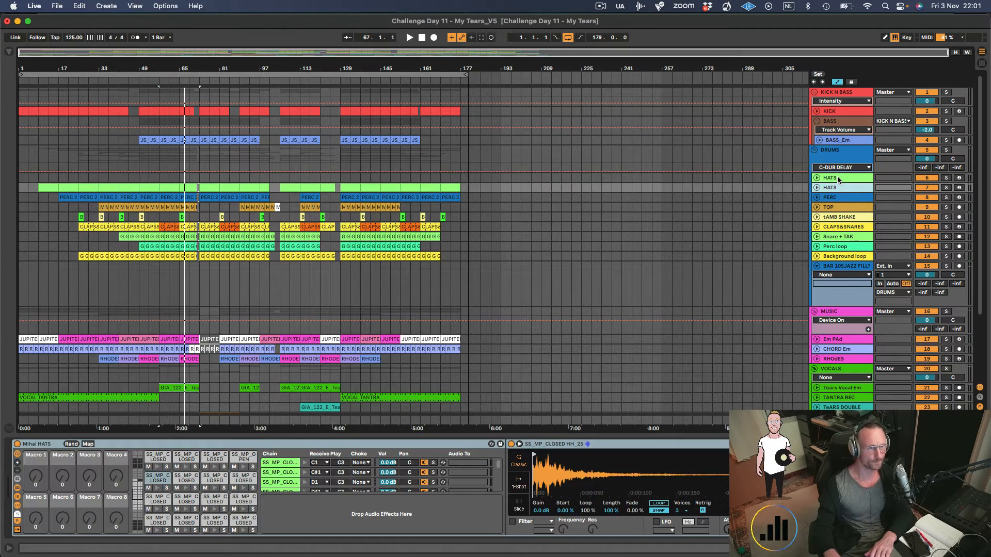
key(Down)
key(Down)
click(948, 151)
key(space)
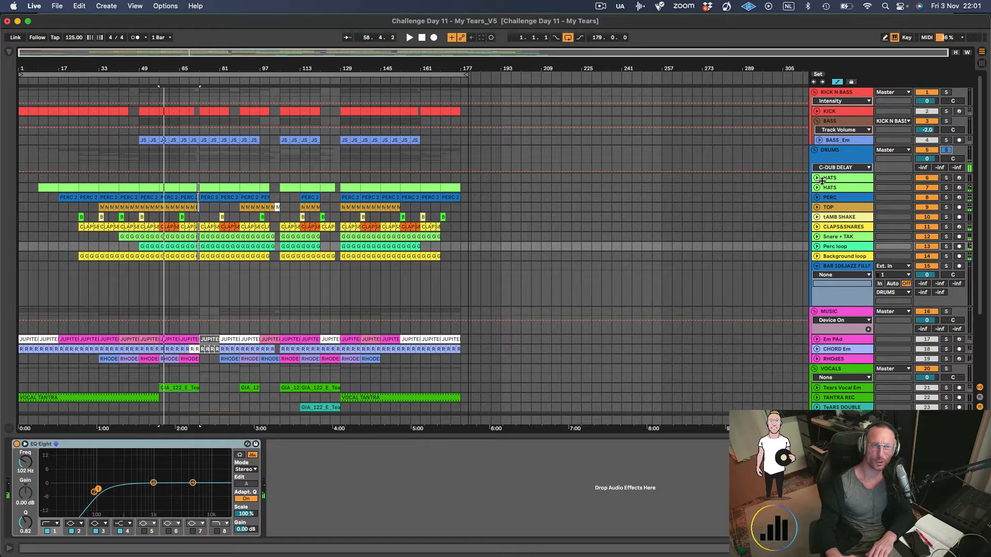
Try grouping the tracks from PERC to Snare + TAK inside the DRUMS group, and undo the grouping.
click(843, 199)
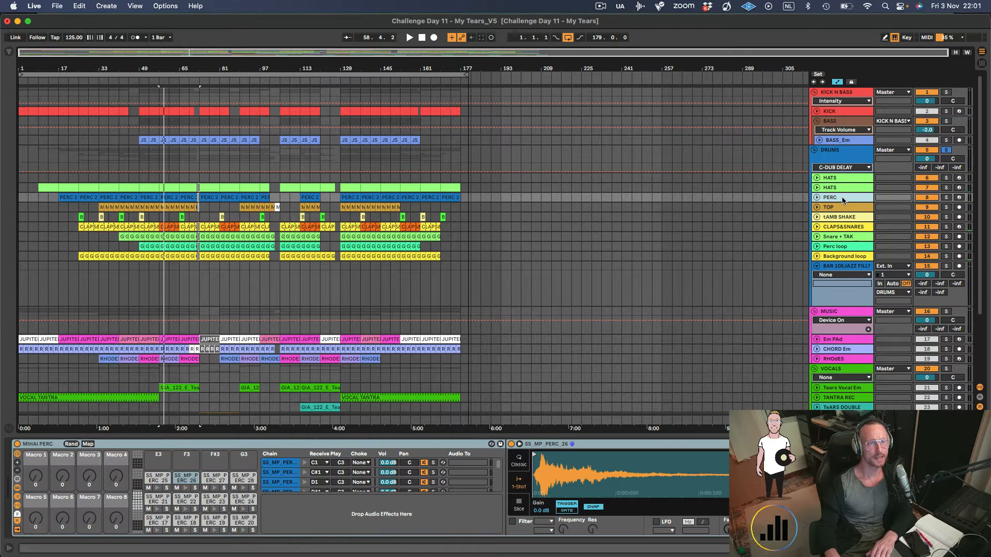
click(854, 239)
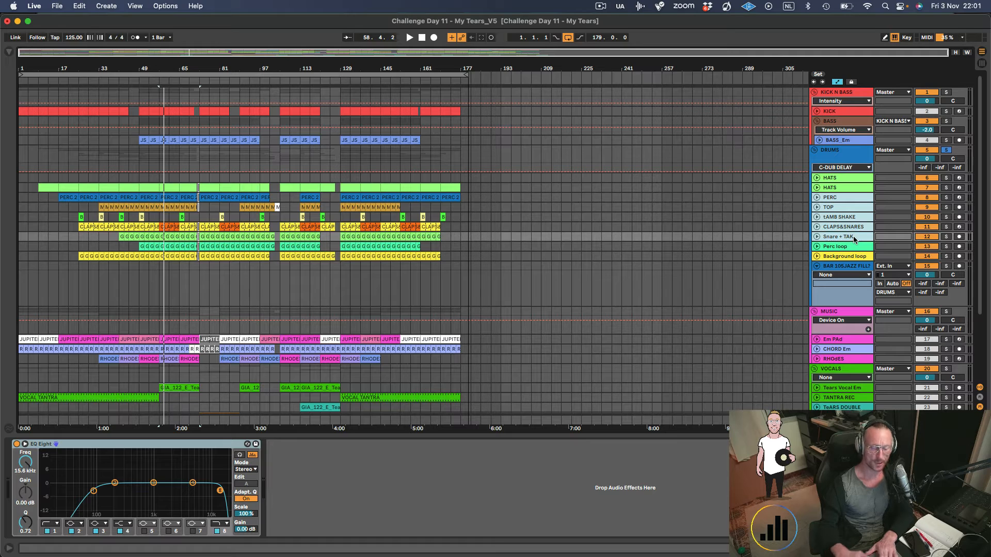
key(super+d)
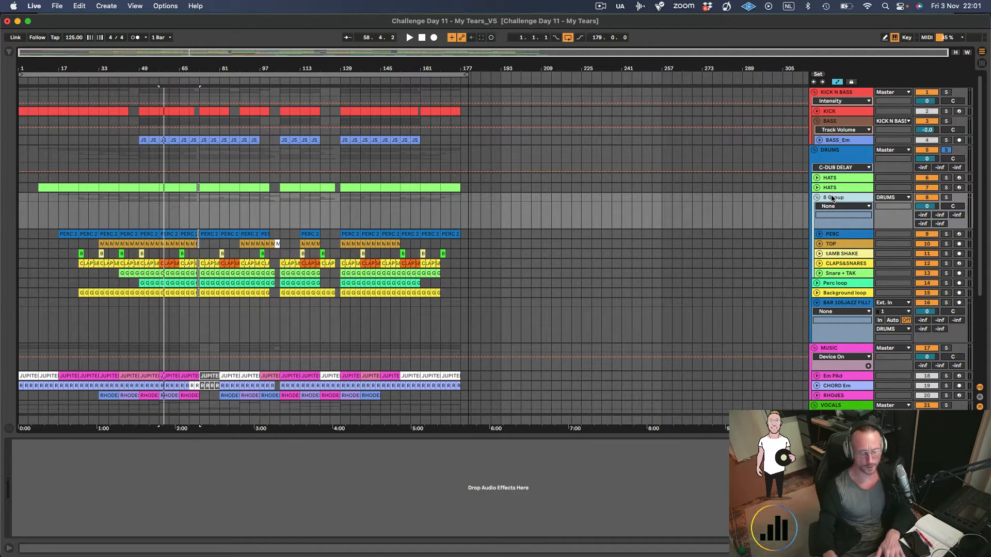
key(super+z)
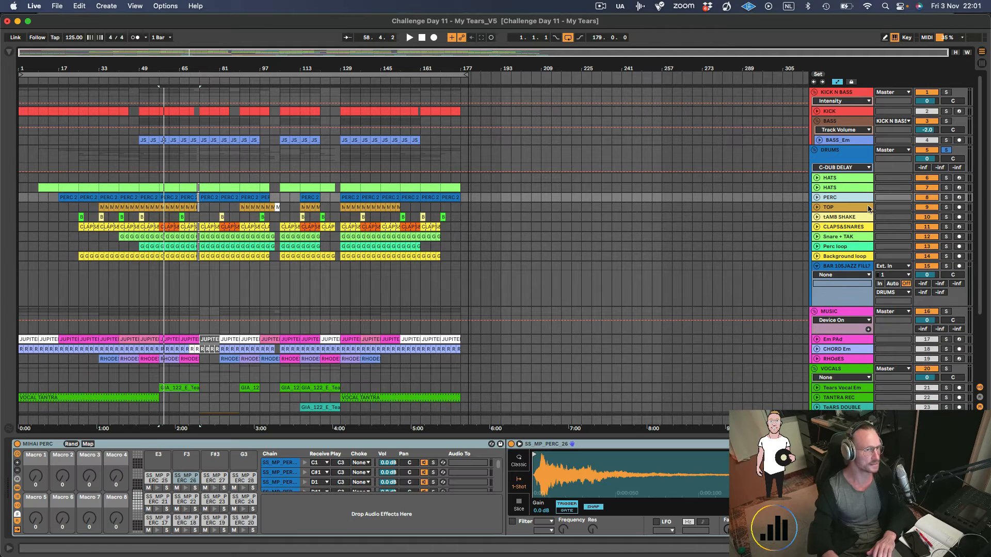
Fold the KICK N BASS, MUSIC, VOCALS and FX groups, leaving the DRUMS group unfolded.
click(838, 149)
double_click(841, 91)
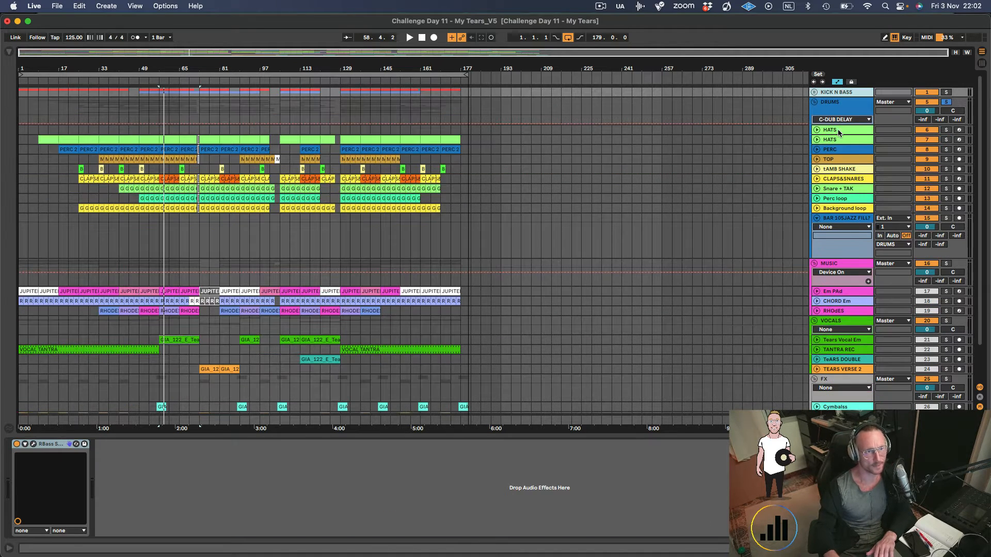
double_click(837, 265)
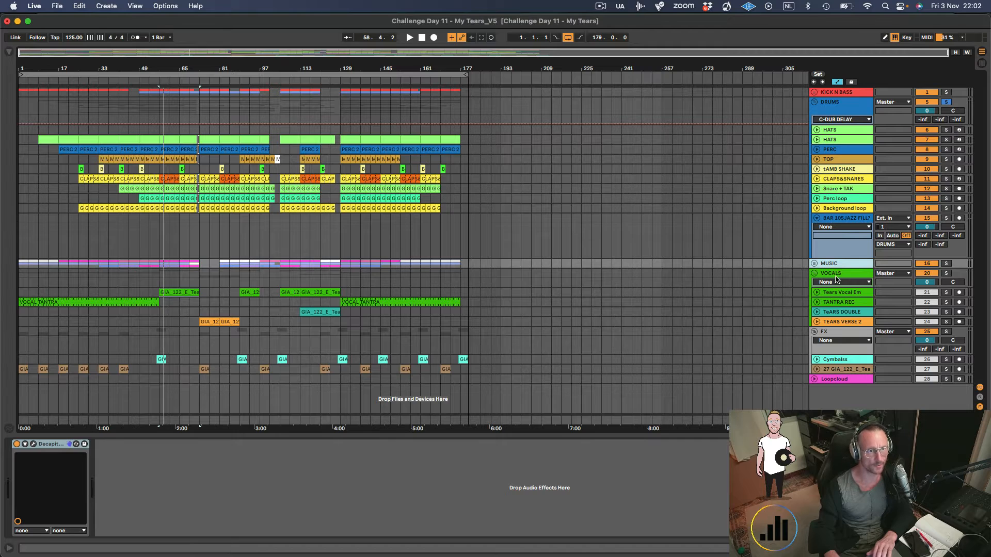
double_click(838, 279)
double_click(838, 283)
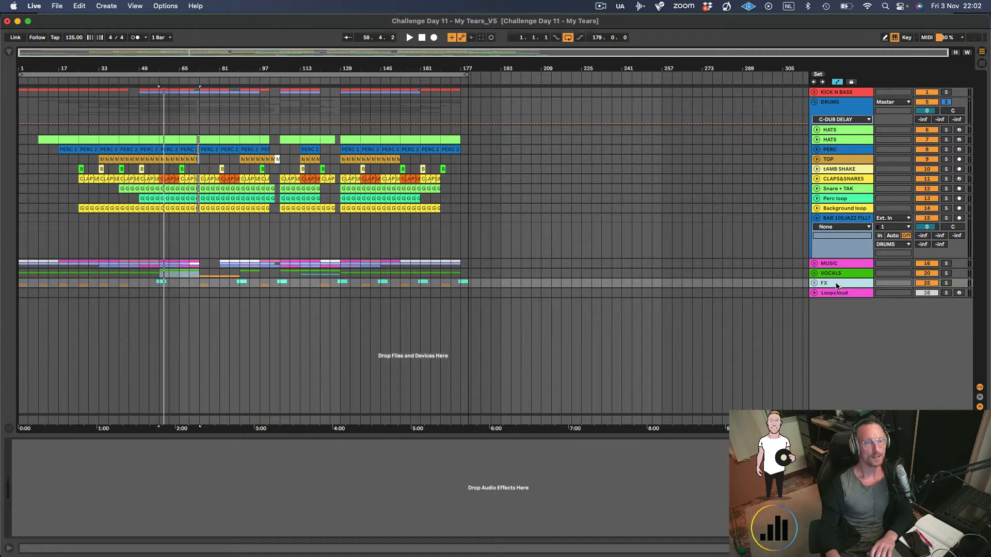
Add an Auto Filter from the audio effects to the DRUMS group, after Decapitator.
click(837, 113)
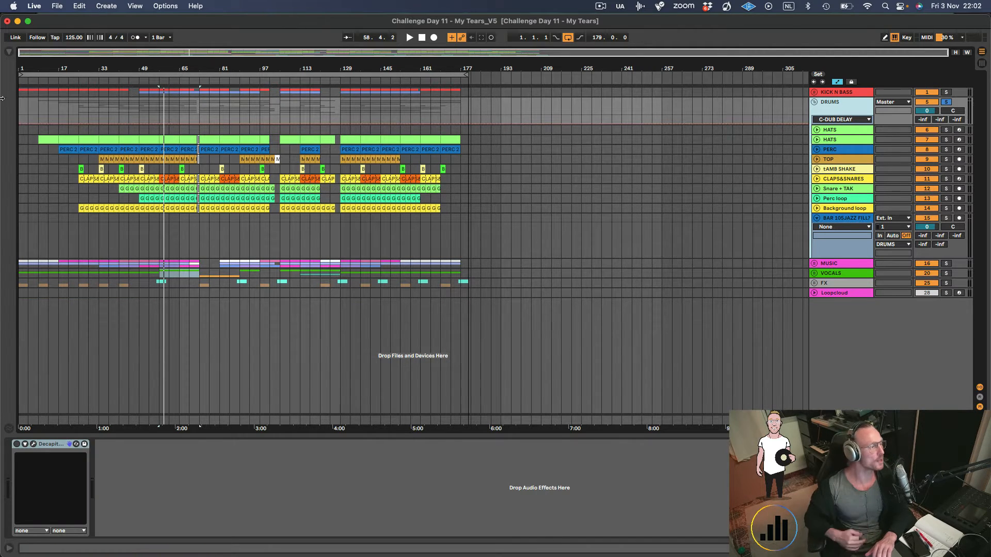
click(10, 52)
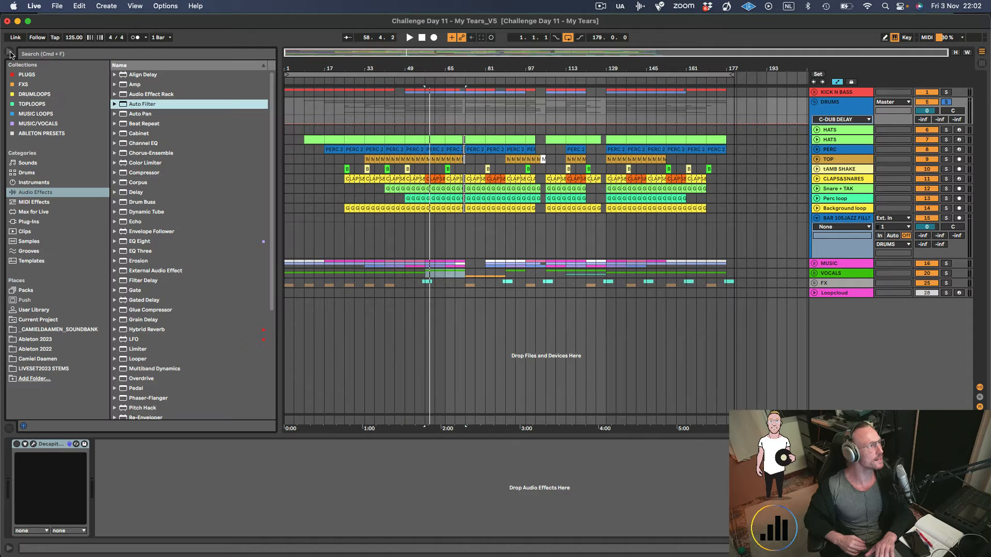
click(40, 193)
click(145, 106)
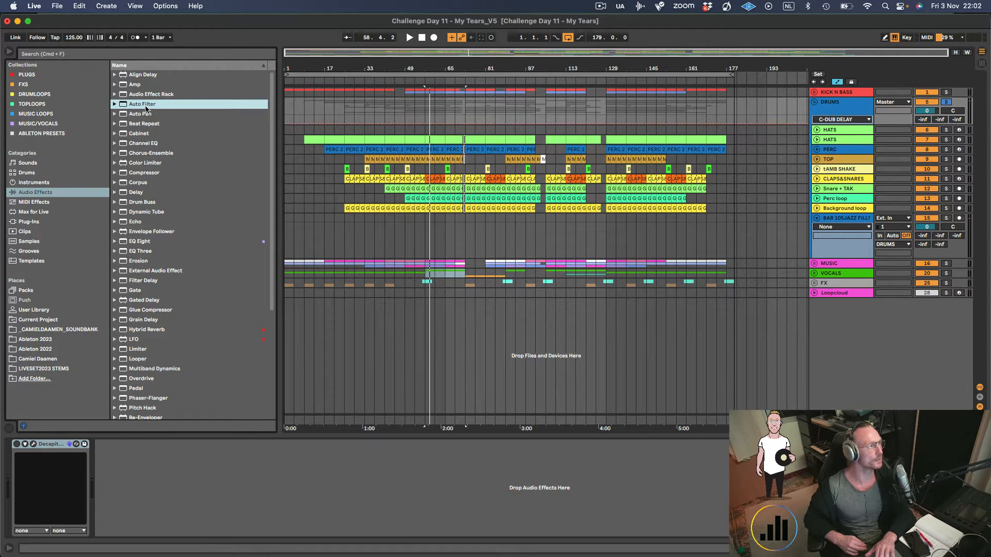
drag(146, 107, 416, 111)
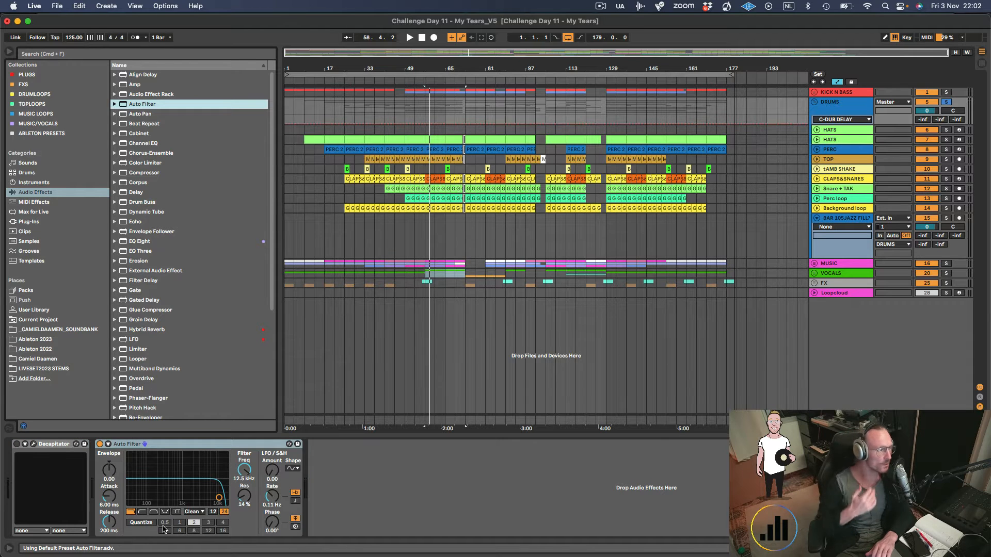
Try the Auto Filter's high-pass mode, then set it to low-pass with a 19.9 kHz cutoff and 2.7% resonance.
drag(220, 499, 209, 483)
click(142, 513)
drag(141, 501, 226, 505)
click(130, 512)
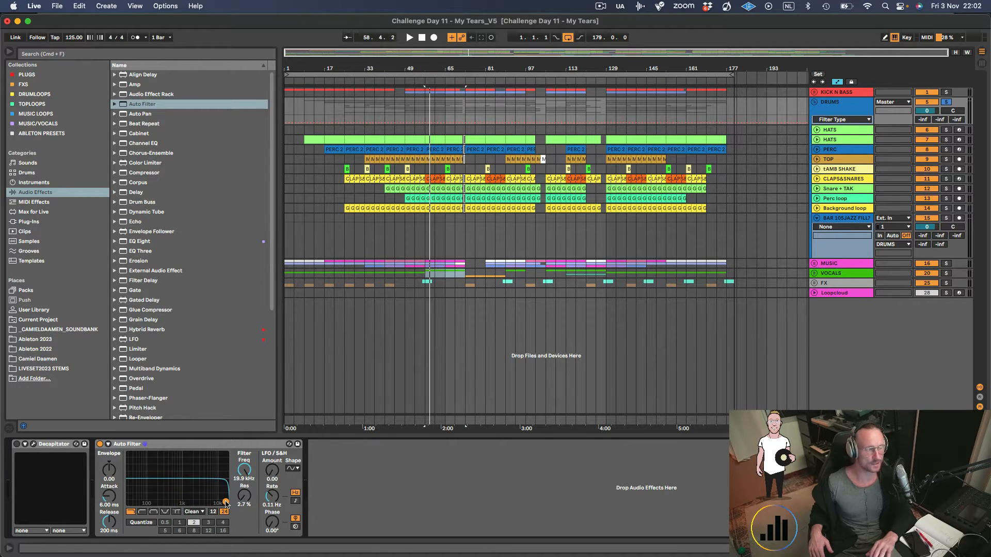
Unfold the KICK N BASS group and select bars 69 to 73 on the first HATS track.
click(815, 93)
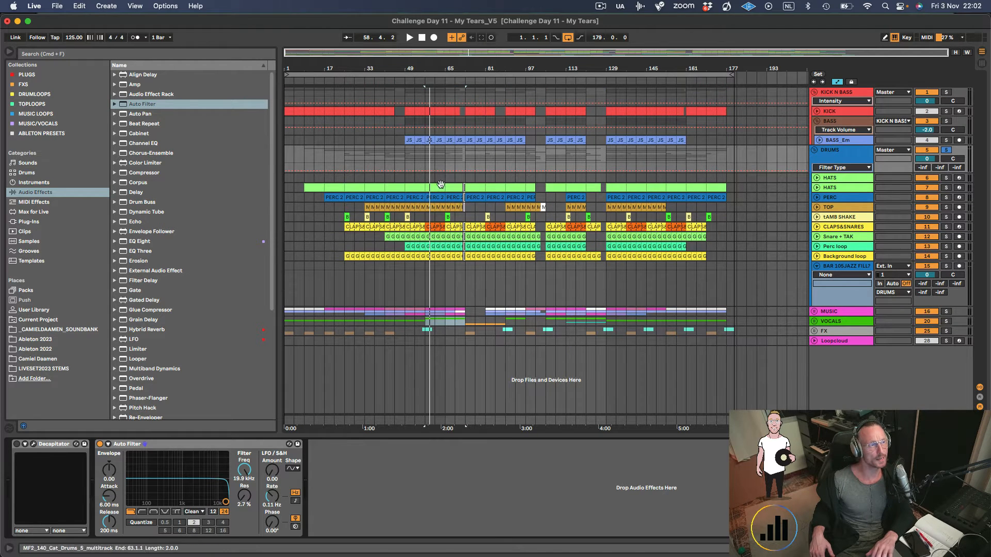
drag(444, 178, 464, 178)
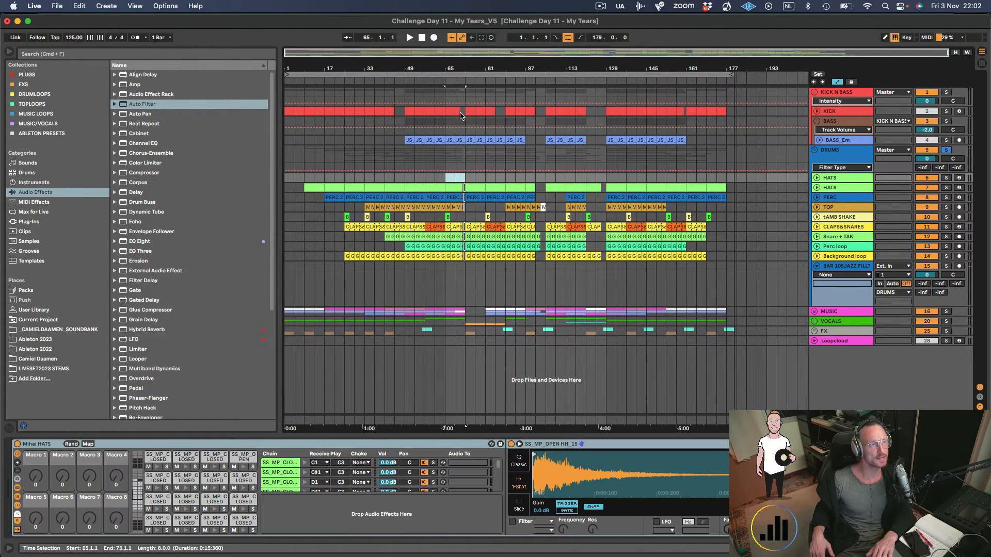
drag(466, 70, 462, 139)
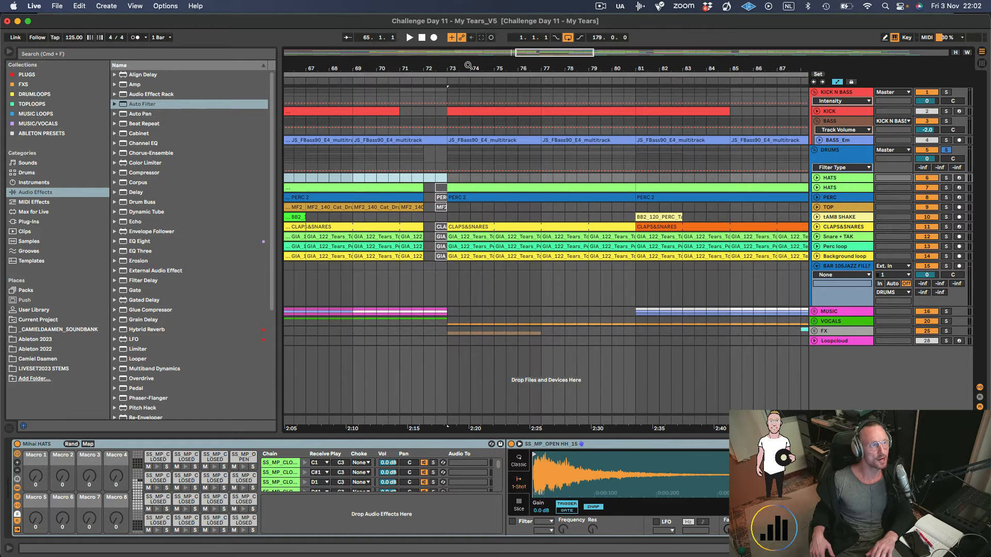
key(w)
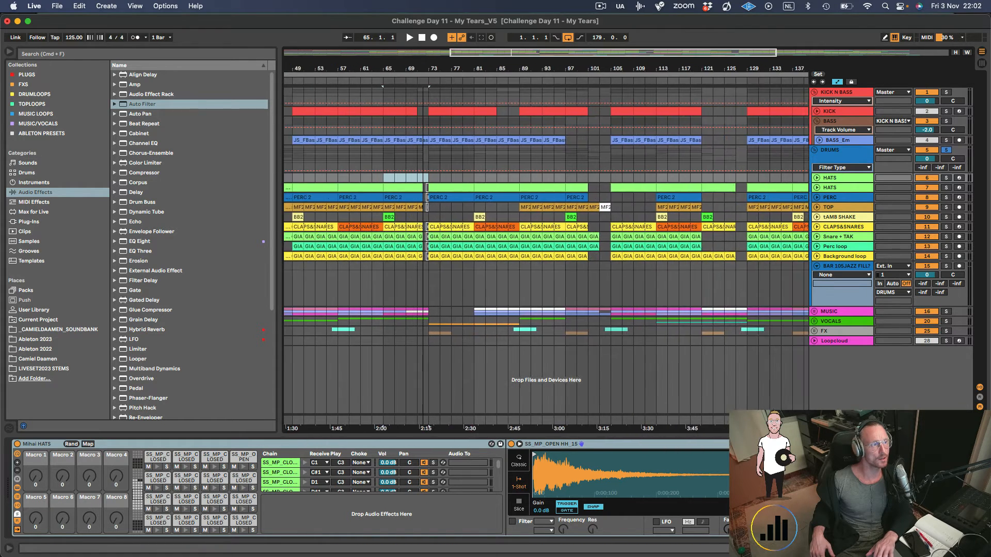
drag(464, 179, 488, 179)
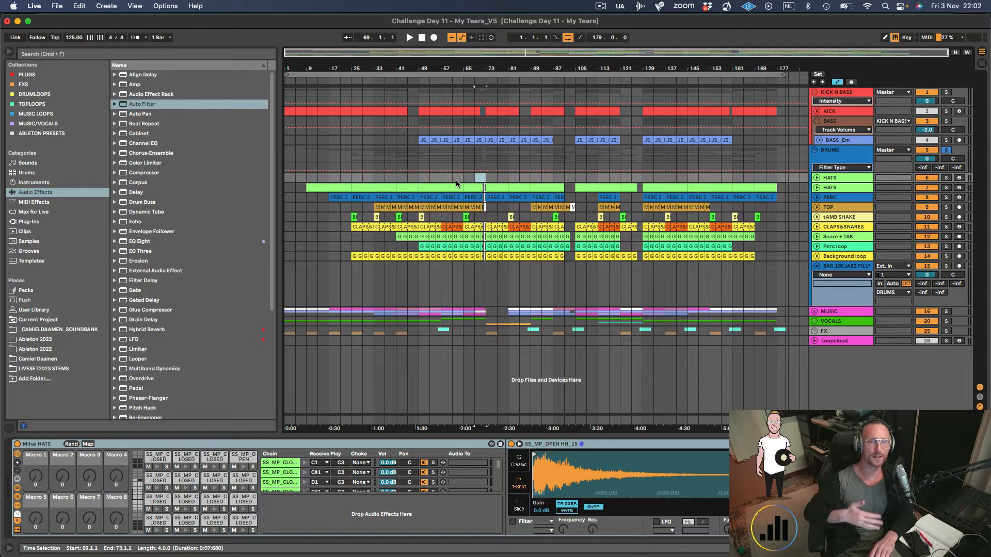
Turn off solo on the DRUMS group, toggle record arm on the Snare + TAK track, and reselect DRUMS.
click(948, 151)
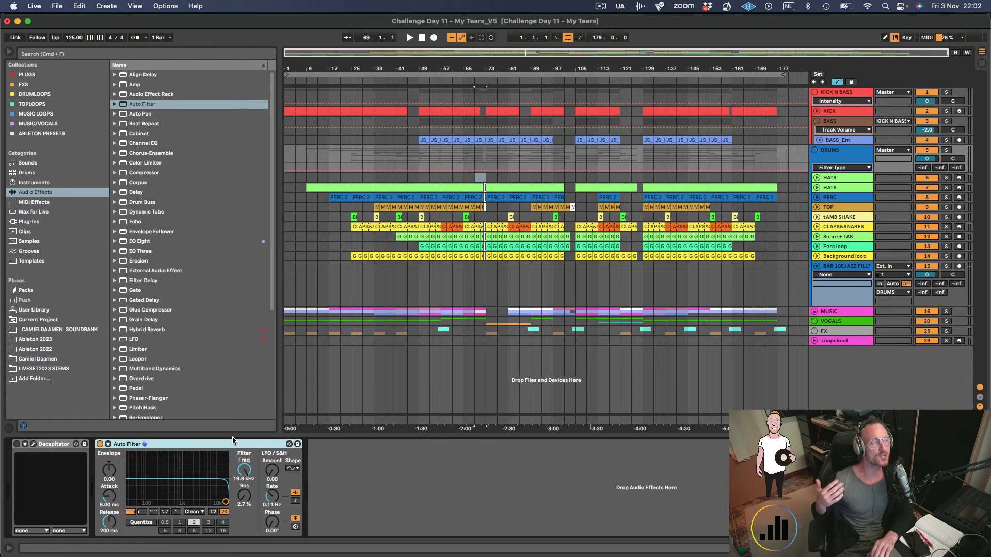
click(225, 502)
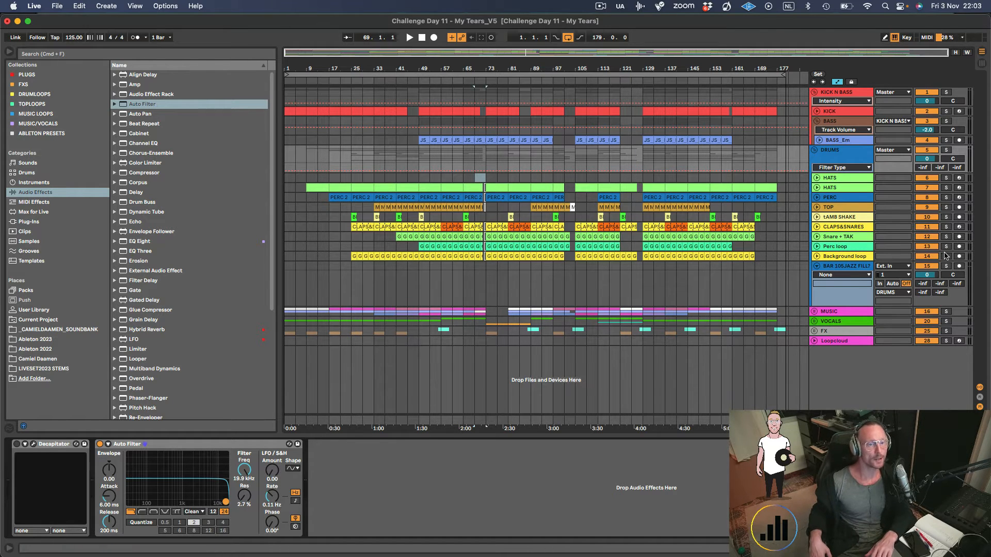
click(959, 236)
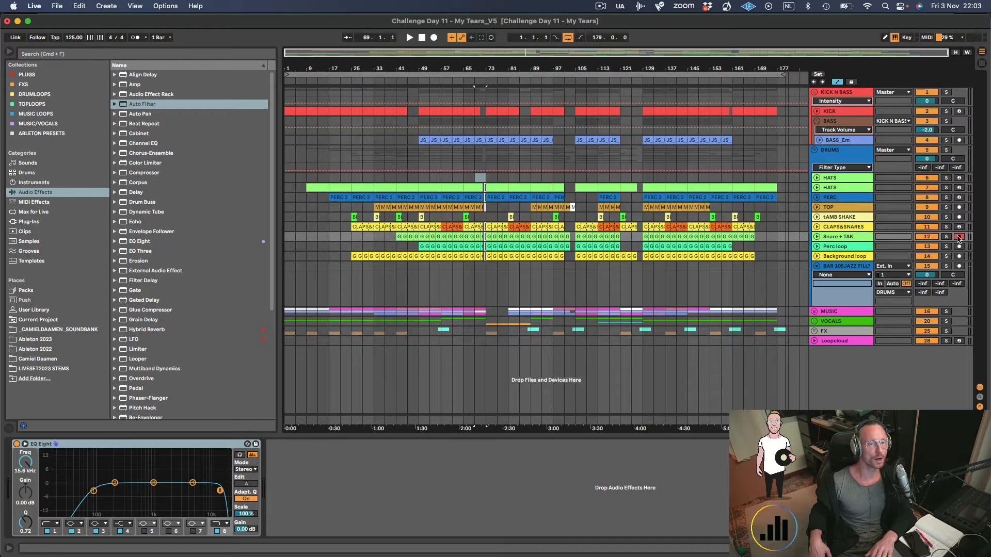
click(834, 158)
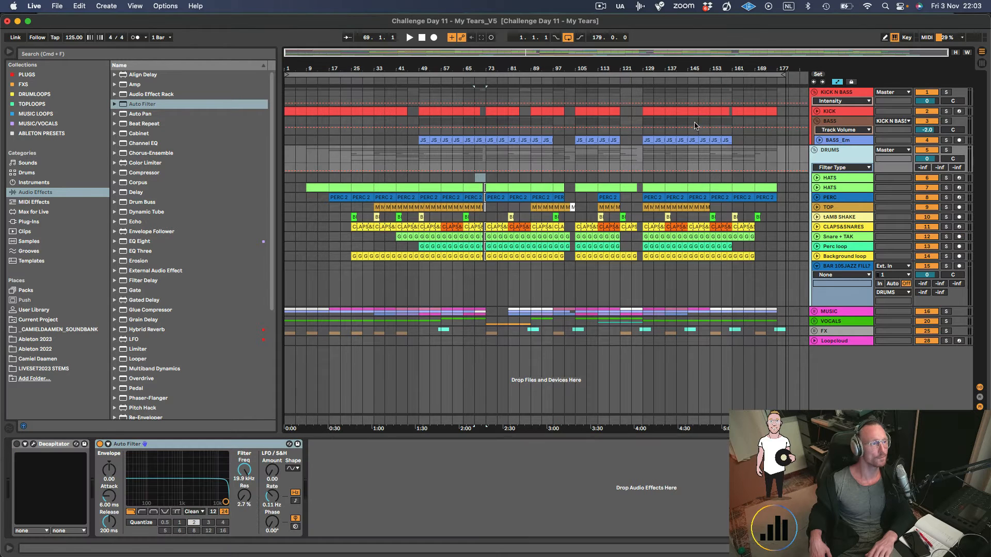
Place the insert marker at bar 65 on the DRUMS group, enable arrangement recording and check its playback-start options.
click(465, 159)
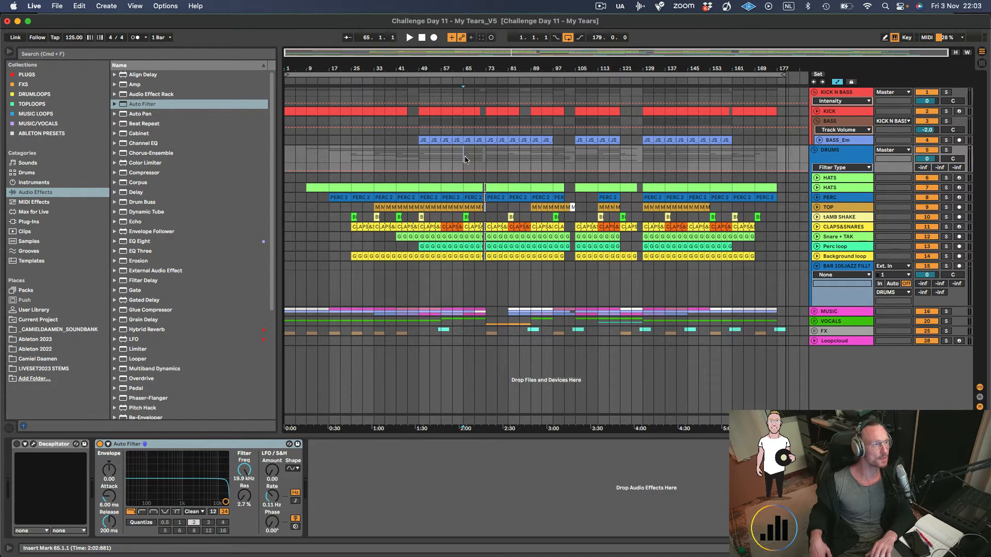
drag(465, 159, 485, 158)
click(464, 158)
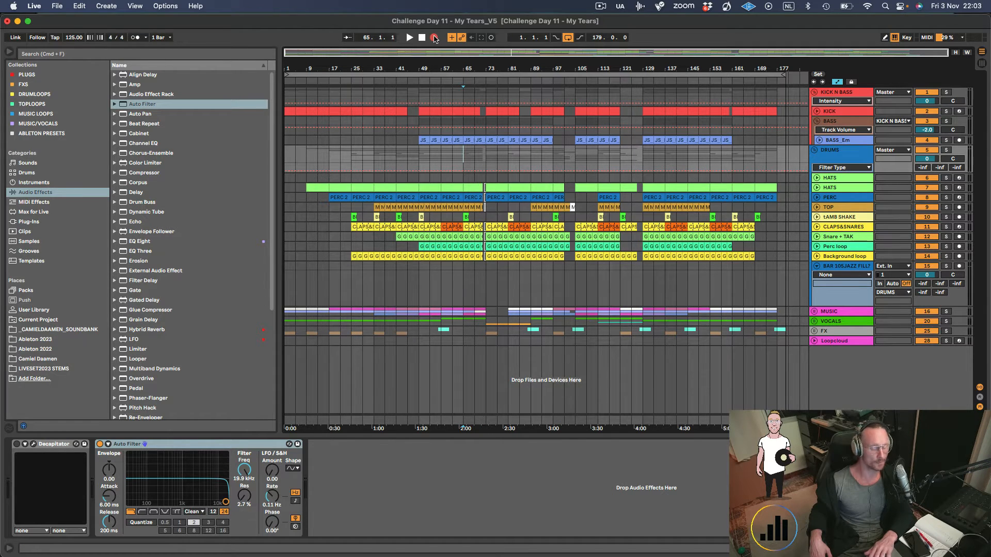
right_click(434, 40)
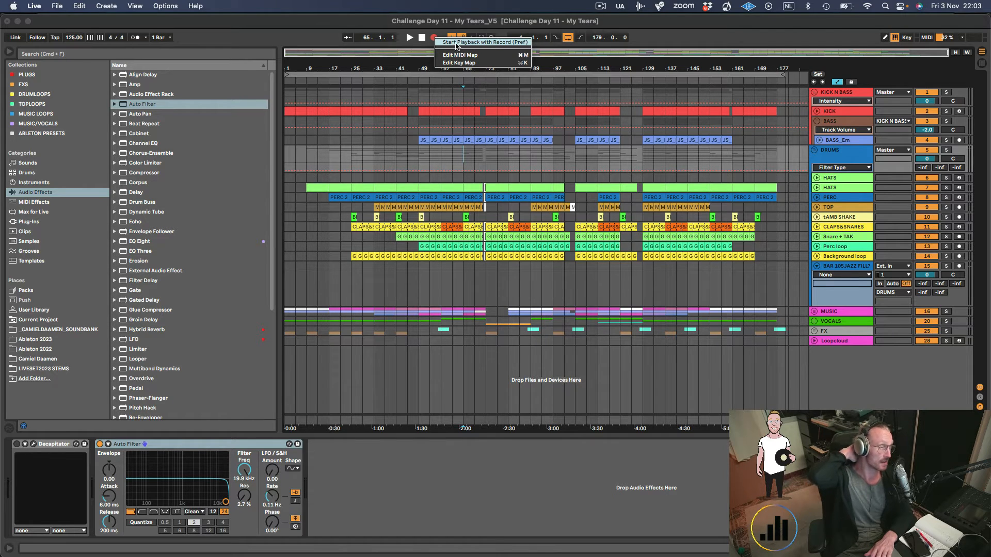
click(412, 50)
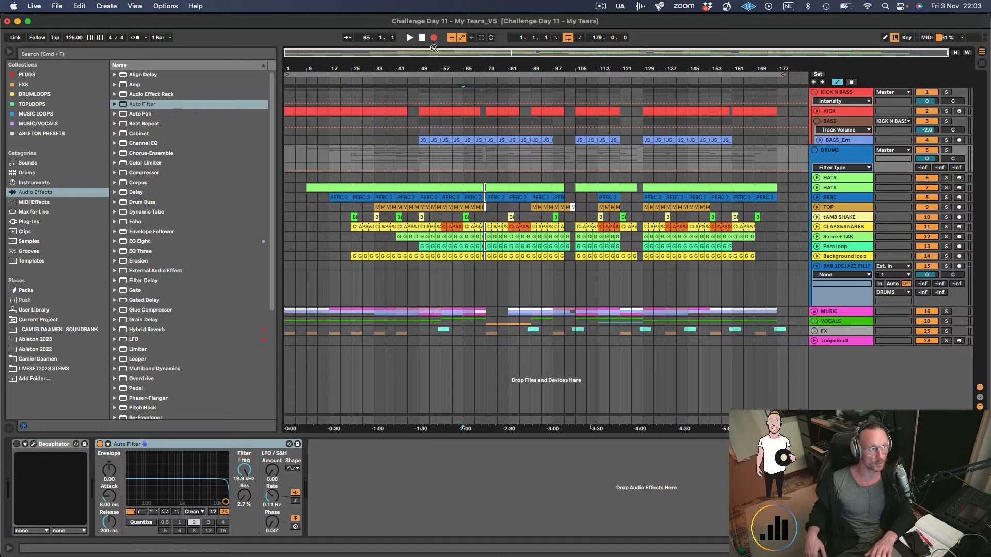
click(145, 38)
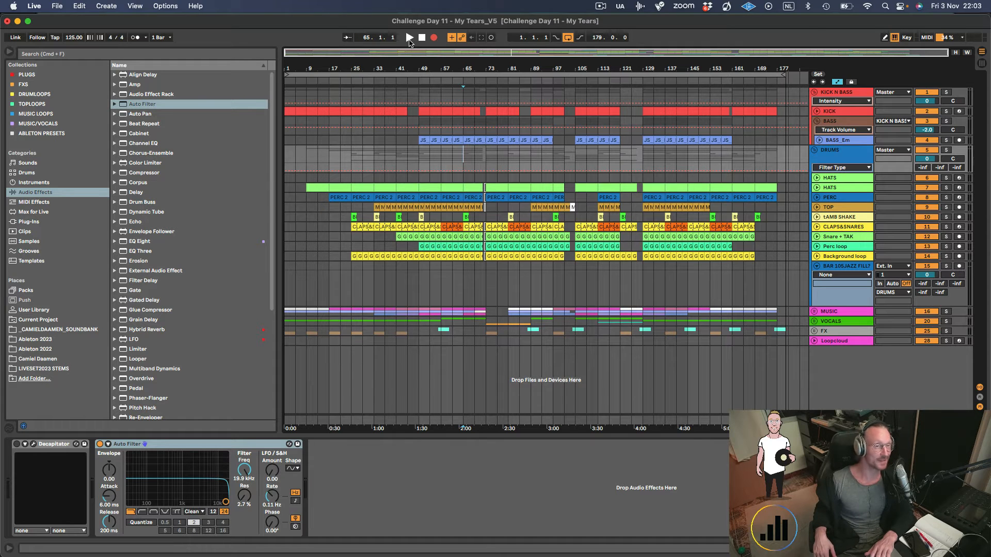
Set the Auto Filter's resonance to 16% and start arrangement recording from bar 65.
drag(463, 157, 480, 158)
click(462, 160)
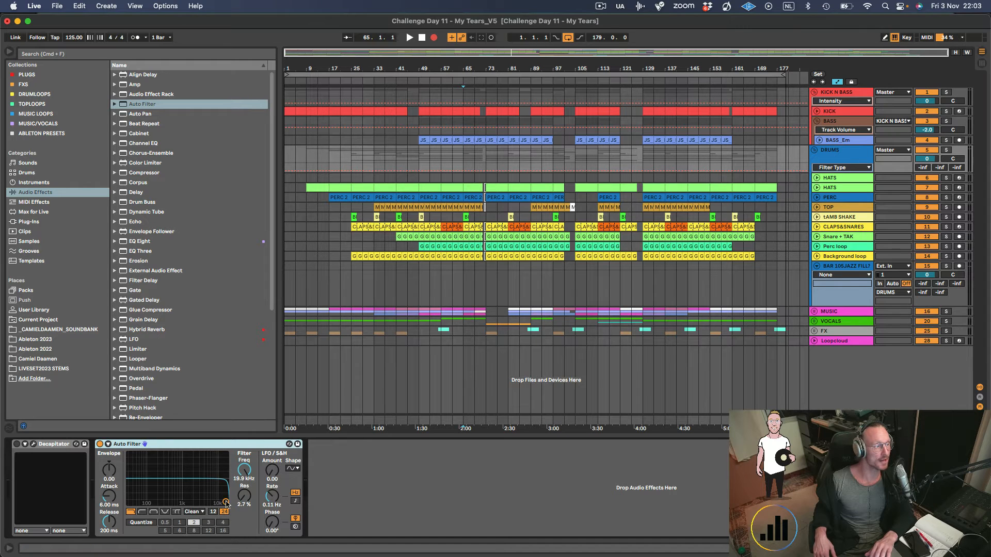
drag(226, 501, 226, 496)
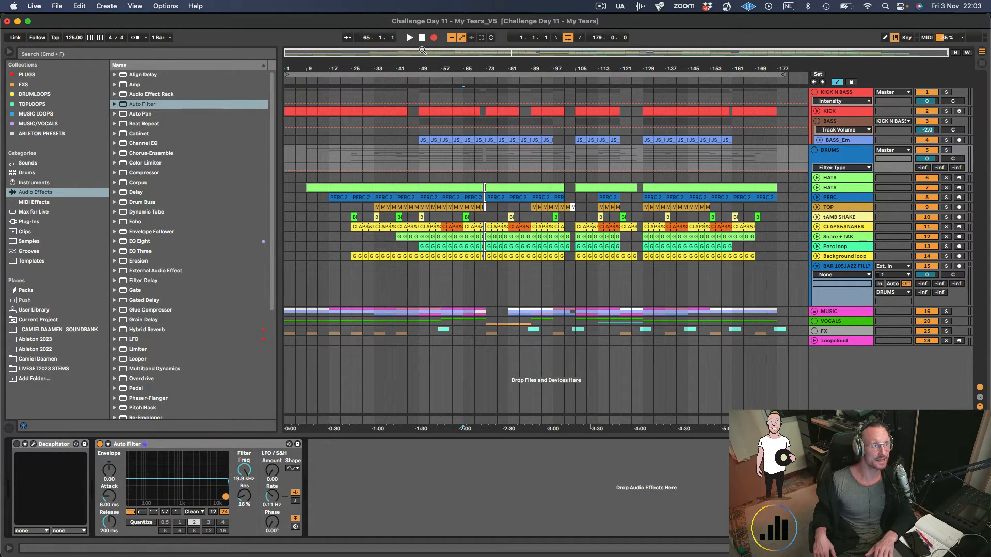
key(space)
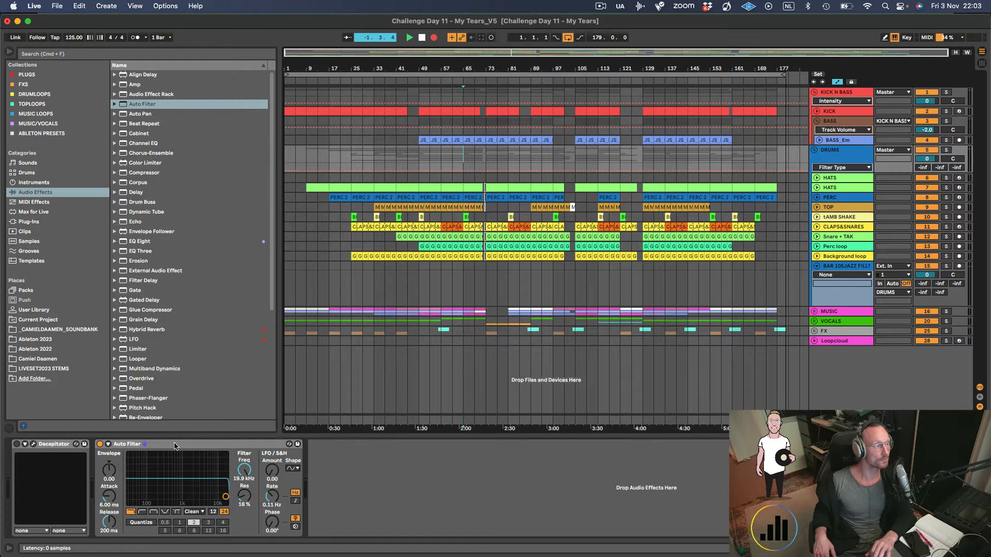
Record an Auto Filter frequency and resonance sweep on the DRUMS group over bars 65 to 73, and another from bar 97 to 105.
mouse_move(226, 496)
mouse_down()
mouse_move(213, 485)
mouse_move(168, 483)
mouse_move(226, 499)
mouse_up()
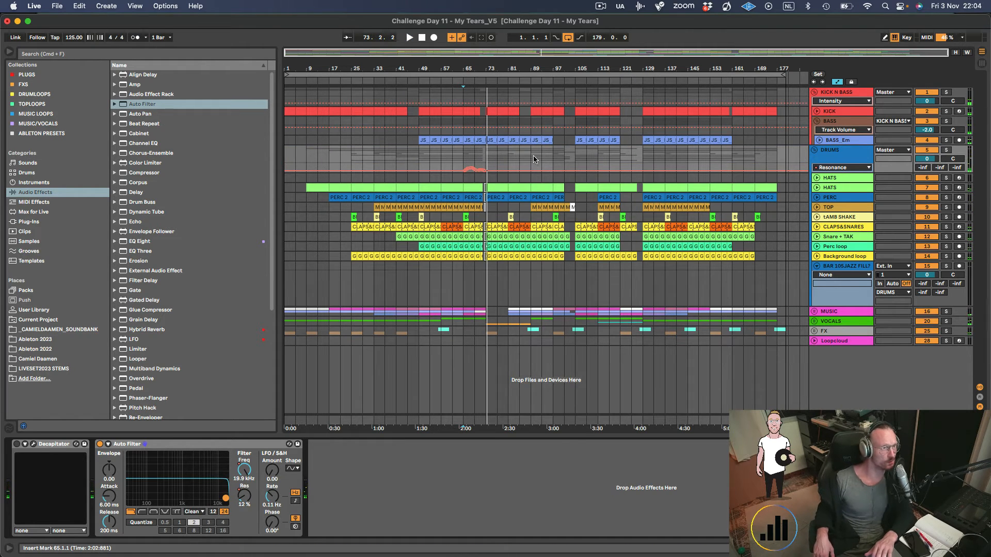
click(553, 109)
click(434, 37)
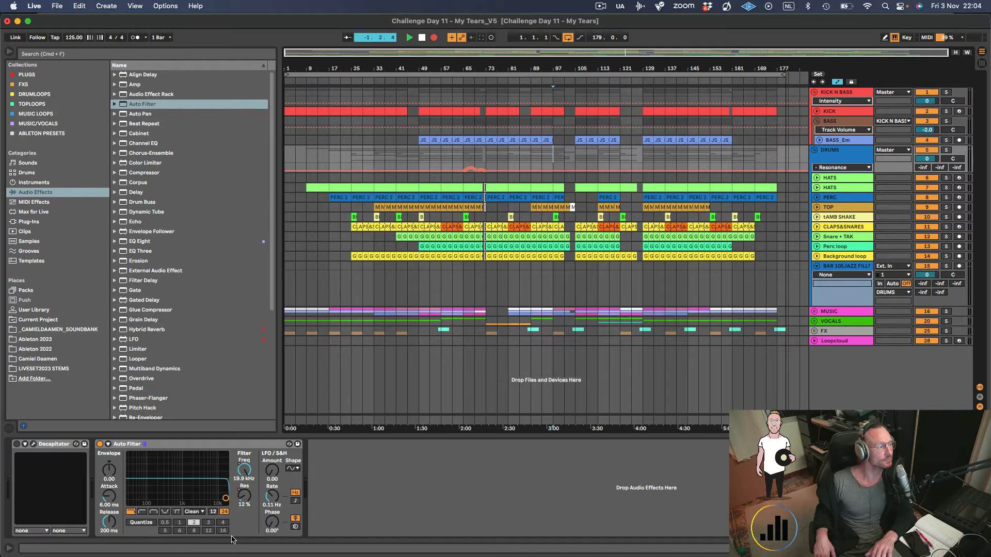
mouse_move(225, 498)
mouse_down()
mouse_move(188, 485)
mouse_move(146, 502)
mouse_move(225, 497)
mouse_up()
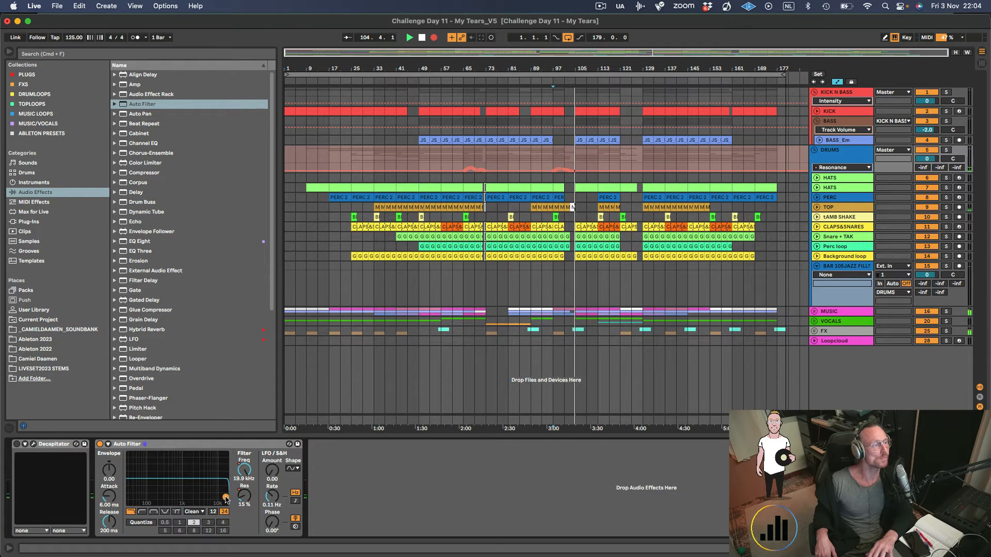
key(F9)
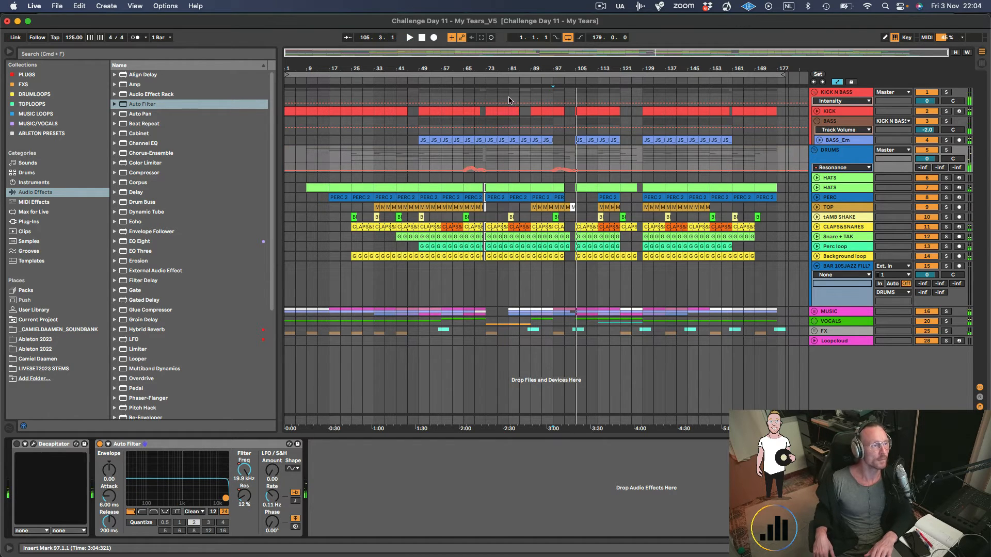
Select bars 65 to 73 on the first HATS track, play the transition through bar 73, and unfold the VOCALS group.
click(465, 178)
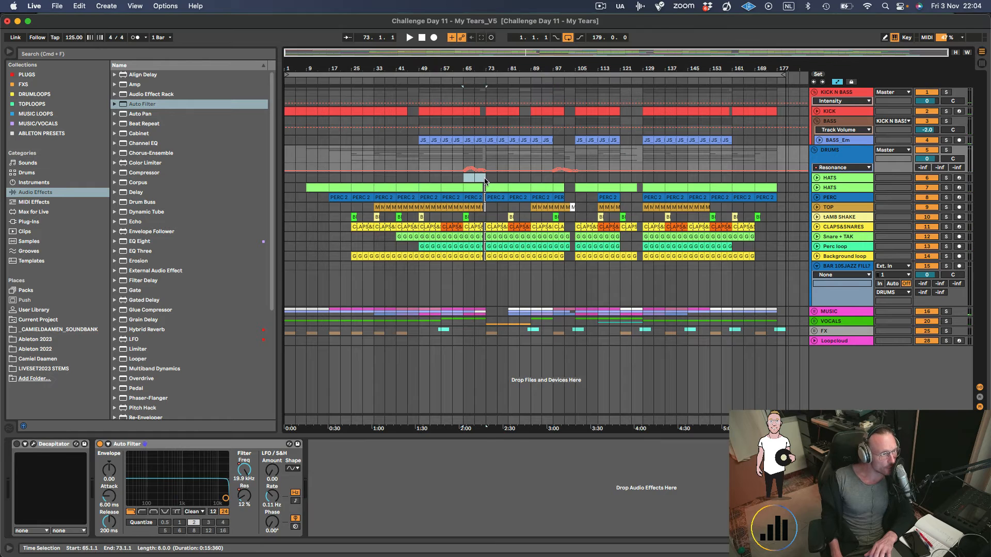
click(464, 78)
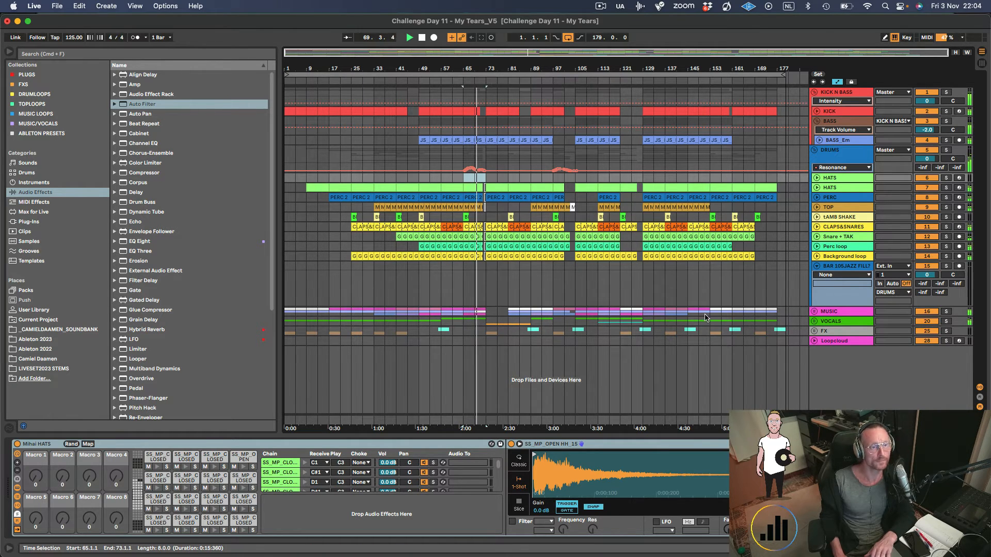
click(814, 321)
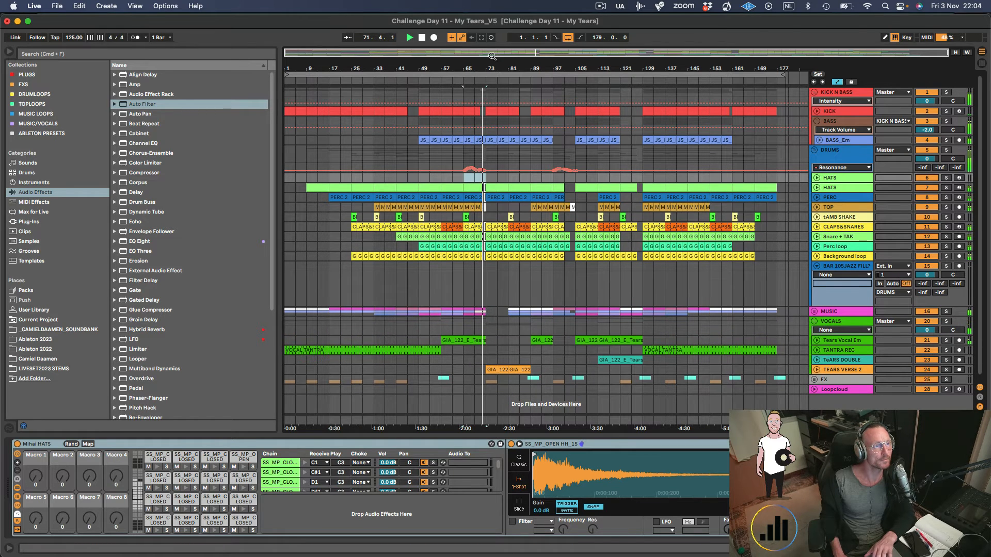
drag(501, 73, 499, 105)
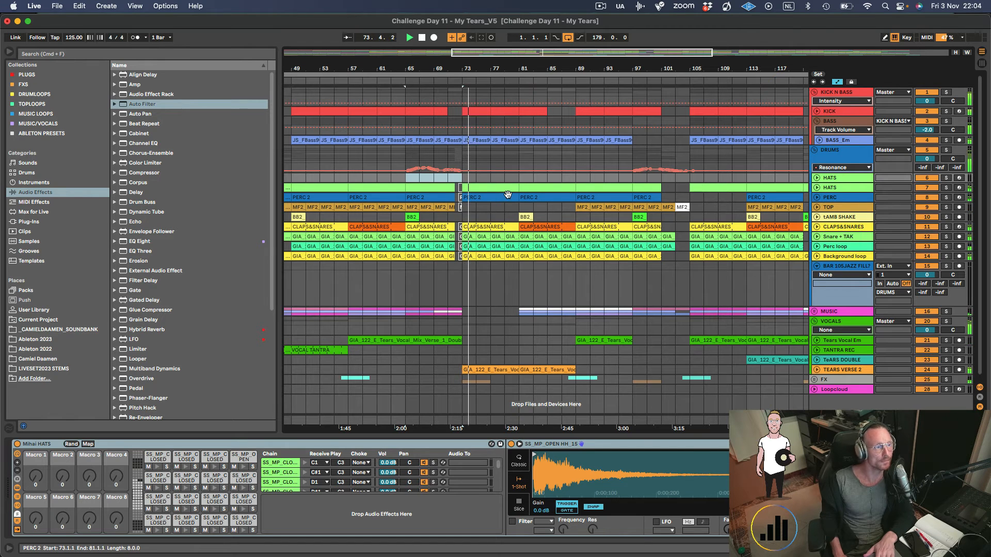
key(space)
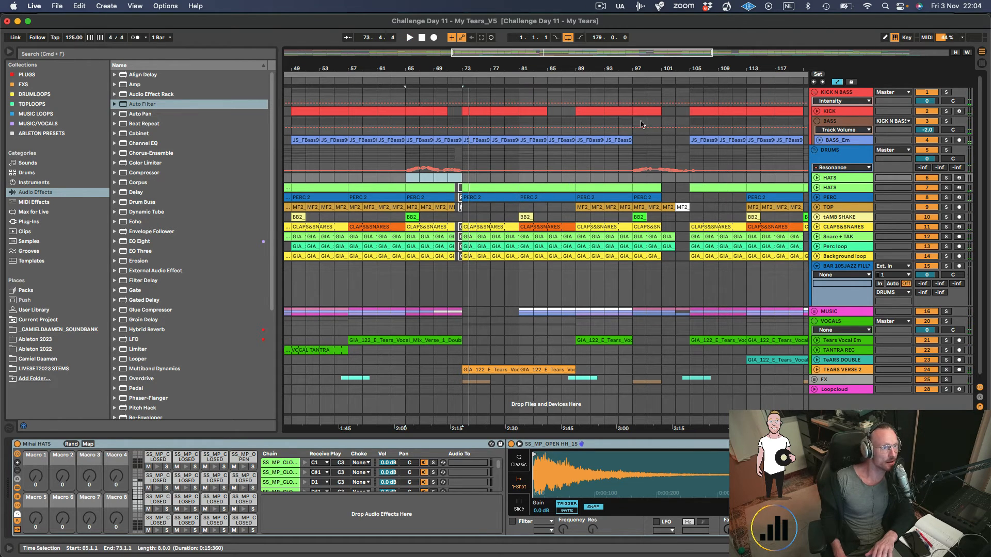
Select bars 97 to 105 on the DRUMS group and select the group's track to show its devices.
drag(632, 150, 691, 150)
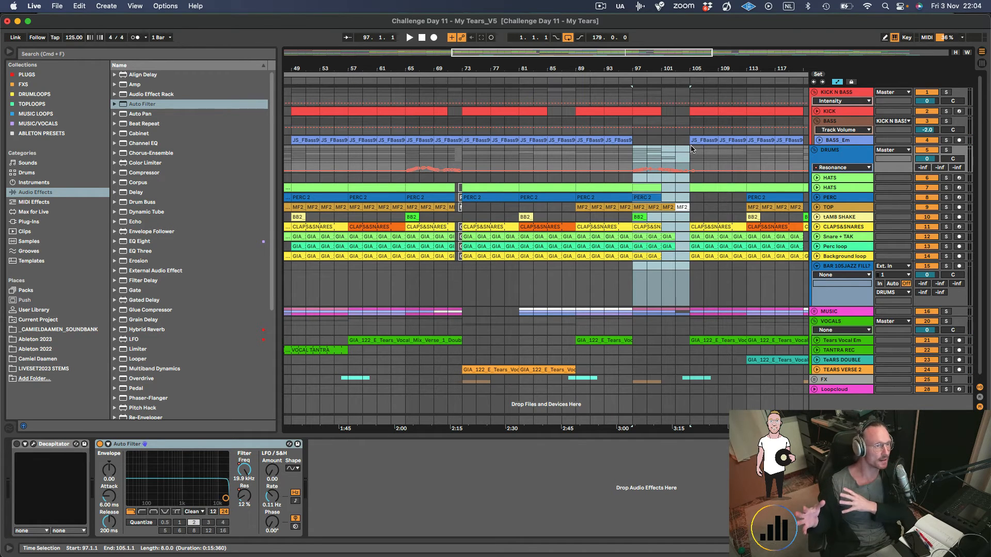
click(839, 157)
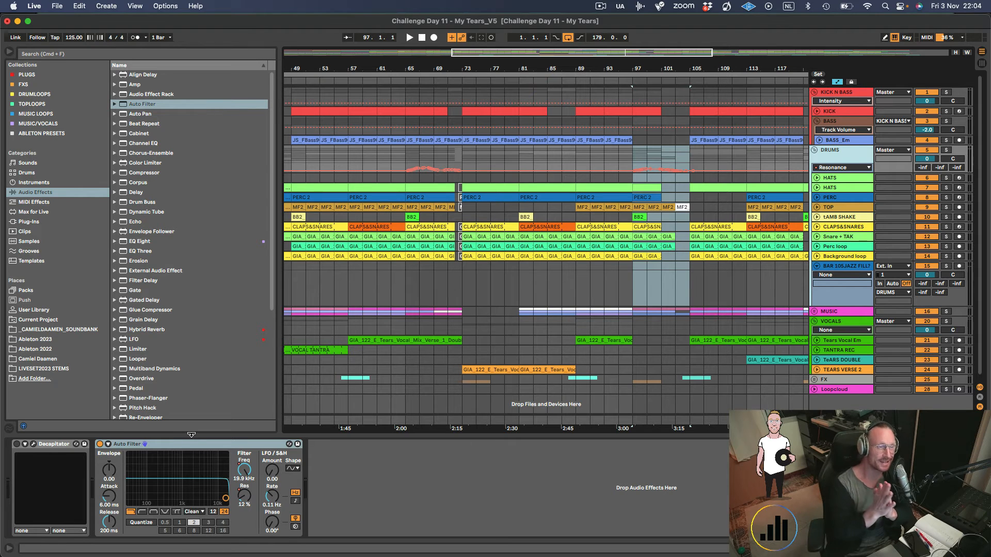